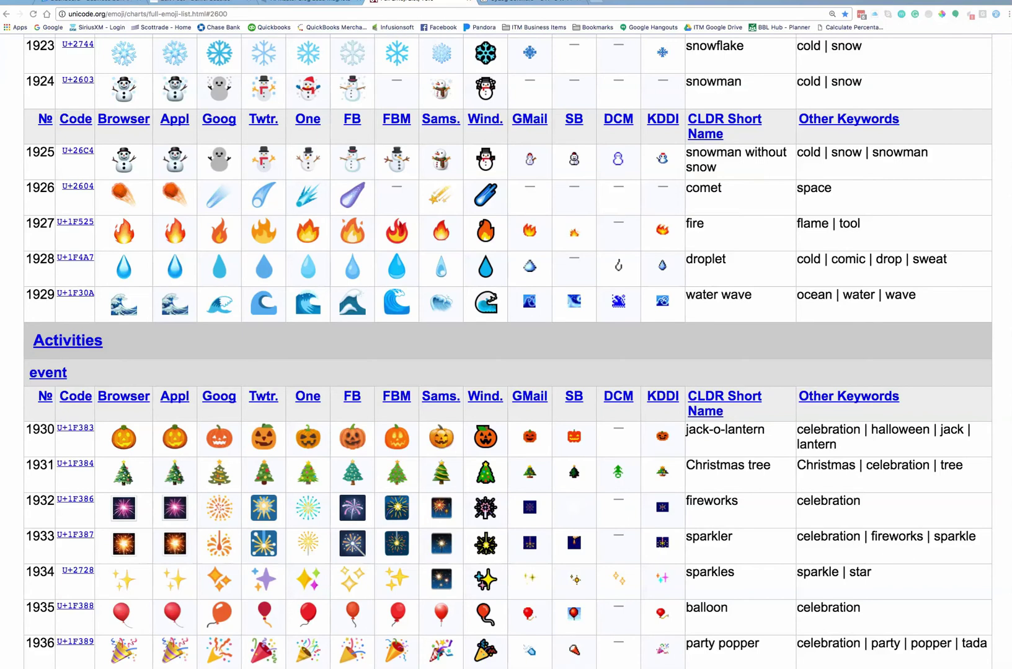
Copy the jack-o-lantern emoji from the Unicode chart's Browser column.
right_click(124, 438)
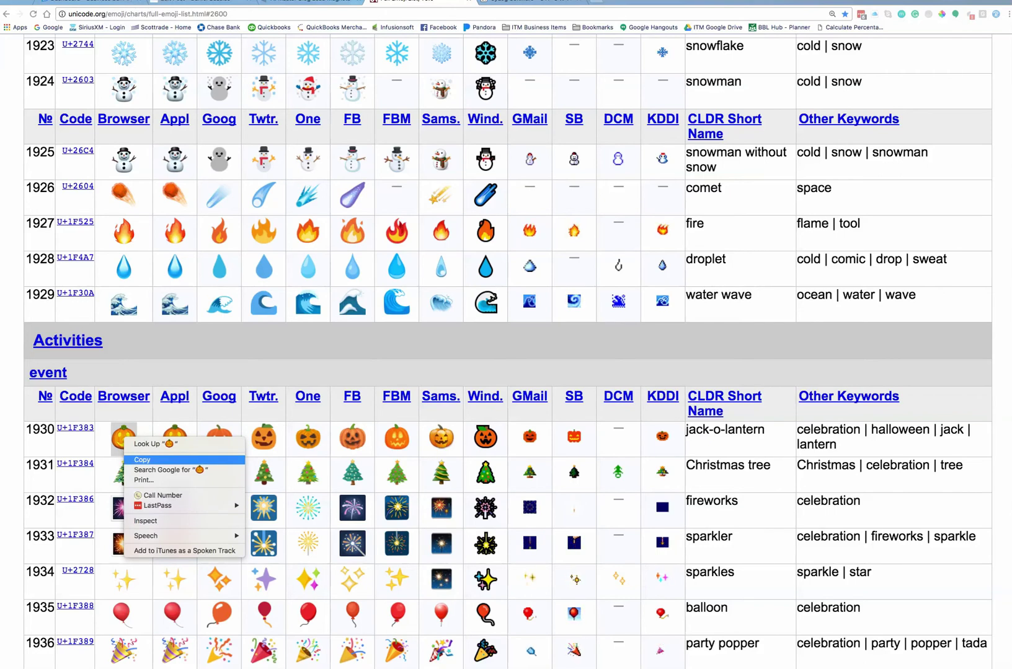
key("Return")
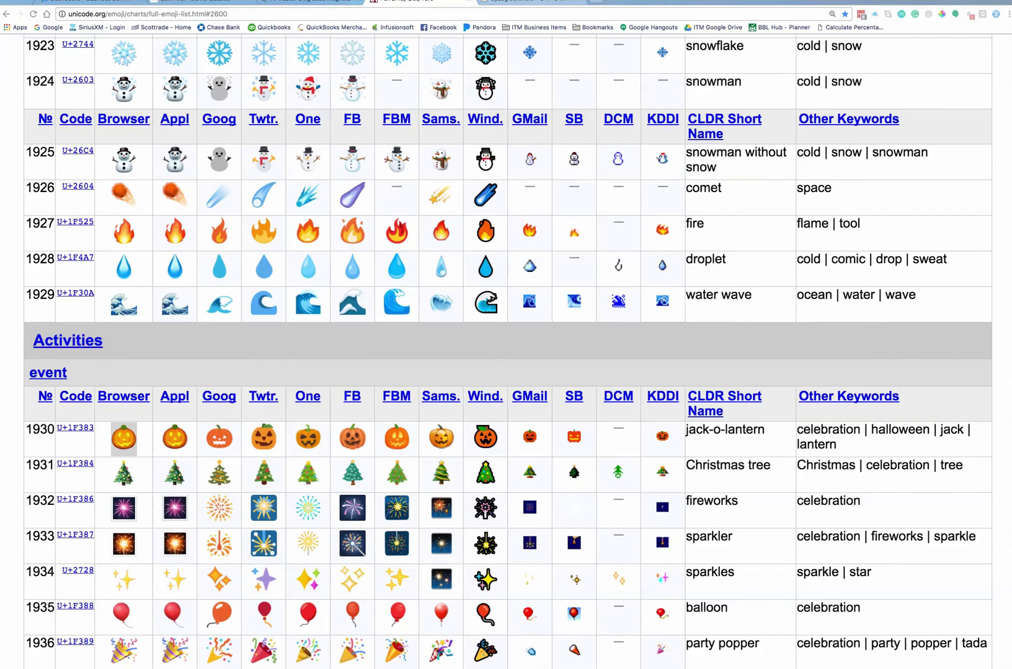
key("ctrl+Tab")
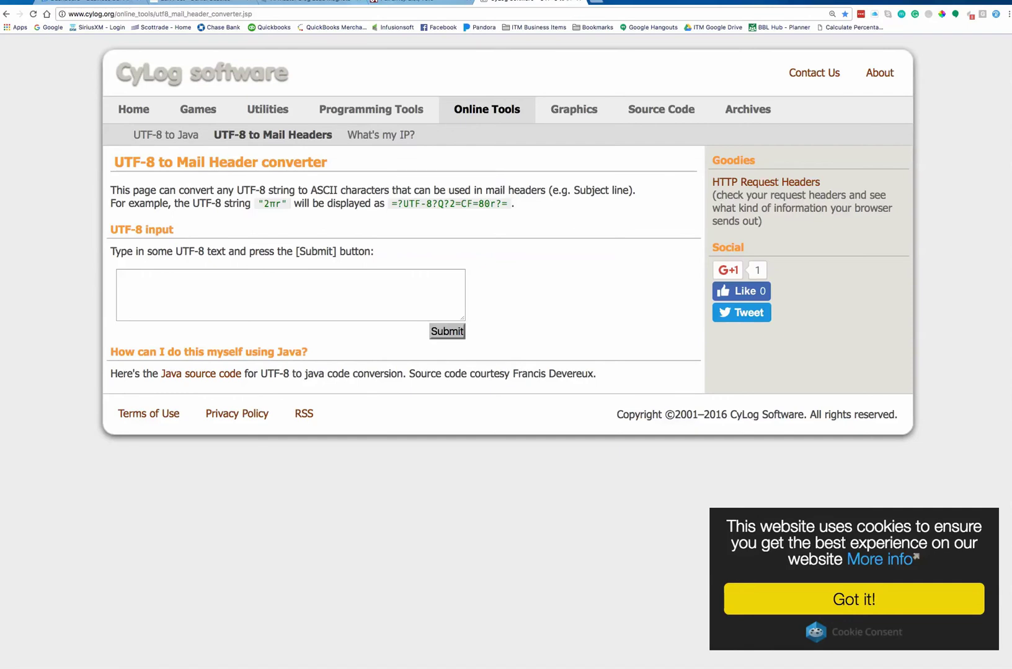
Paste the jack-o-lantern into the CyLog converter input and submit it for encoding.
left_click(456, 302)
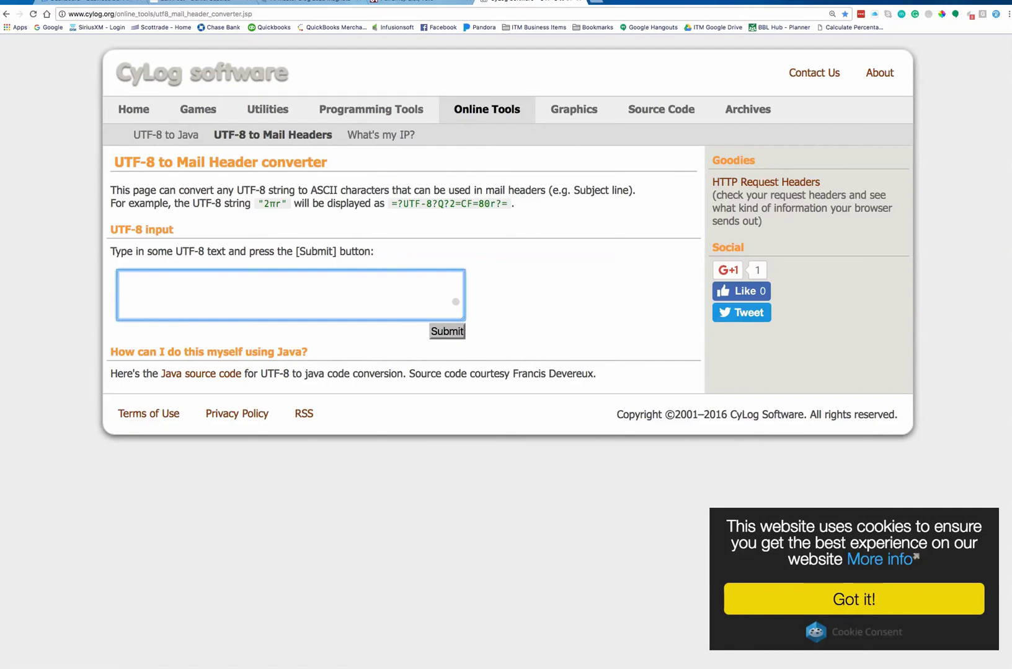
right_click(128, 277)
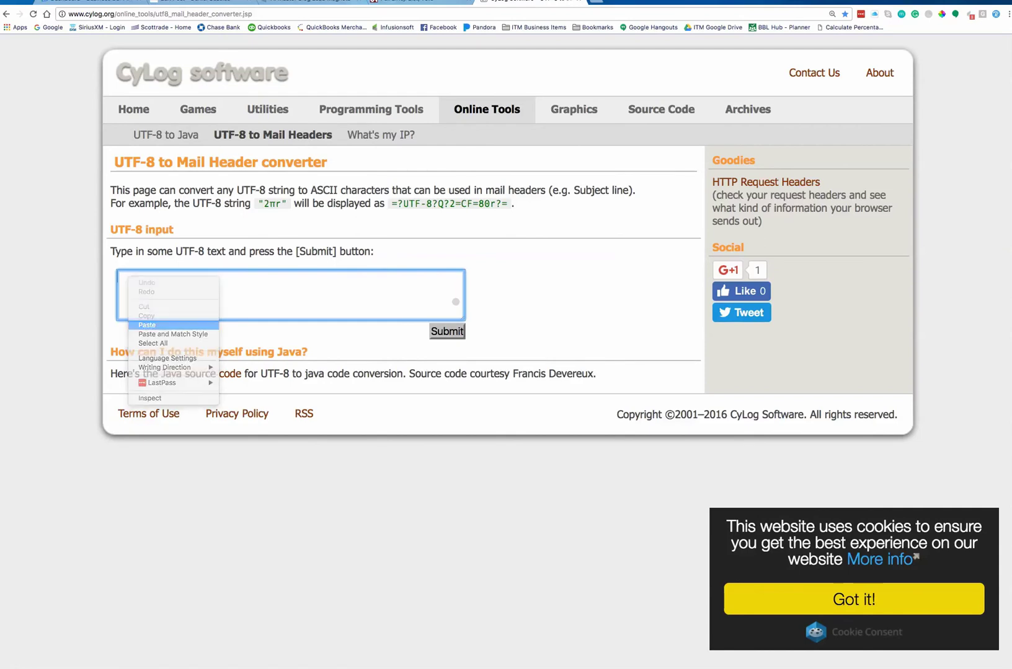
left_click(147, 325)
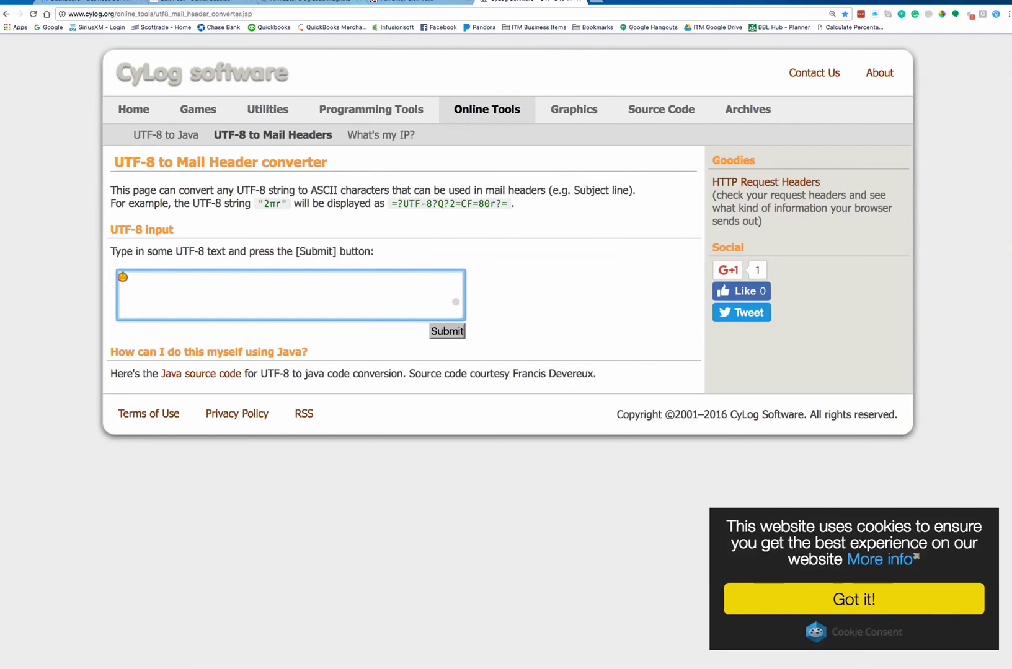
key("Tab")
key("Return")
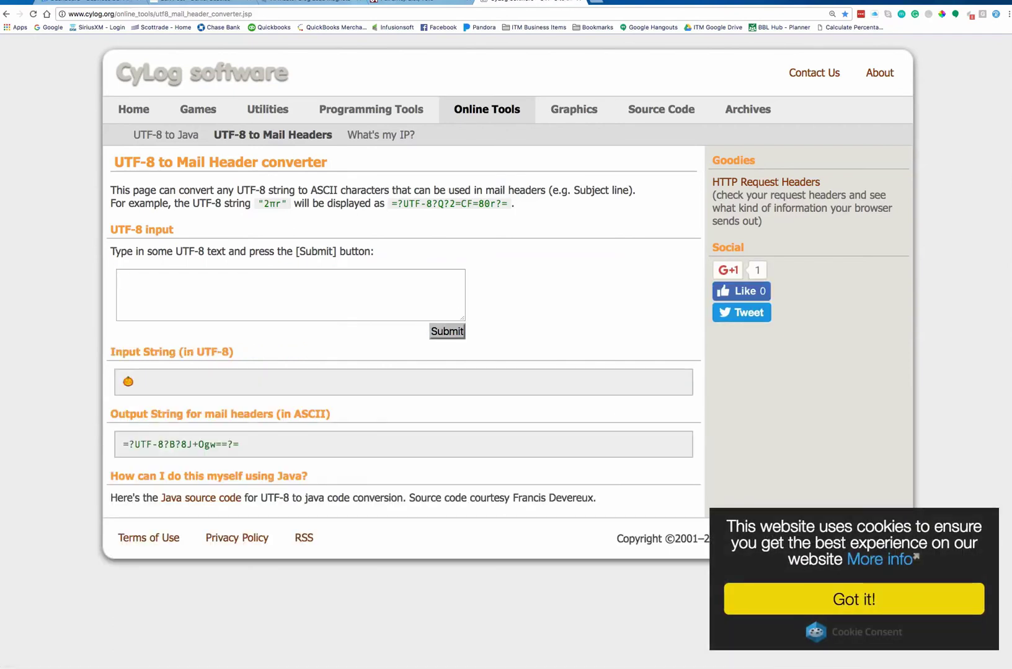
Zoom in and select the encoded output =?UTF-8?B?8J+Ogw==?=.
key("super+equal")
key("super+equal")
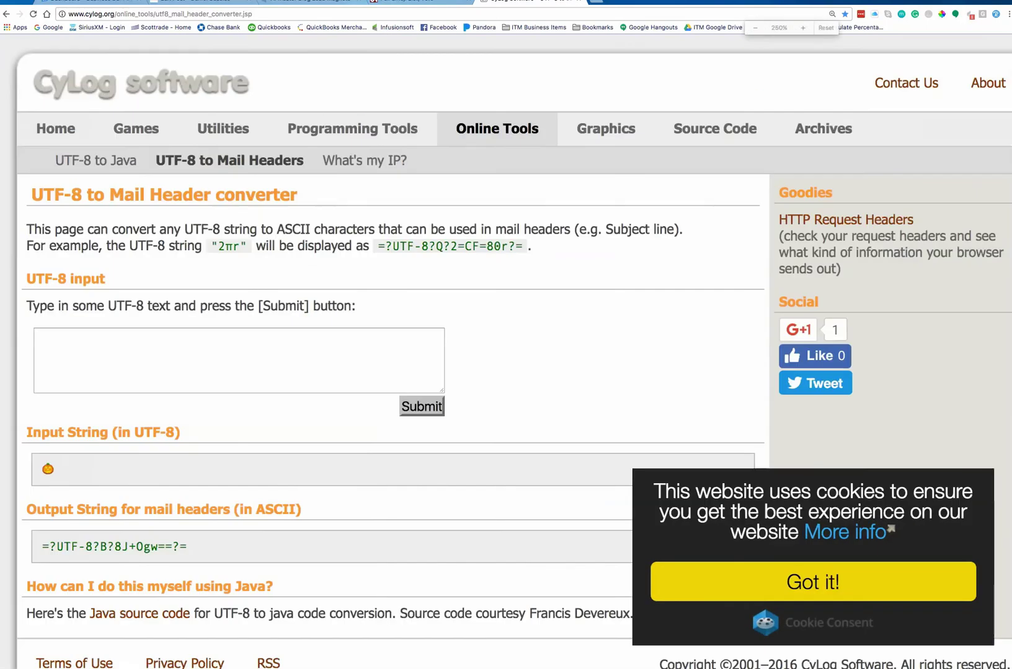
scroll(506, 348, "down", 1)
scroll(505, 348, "up", 1)
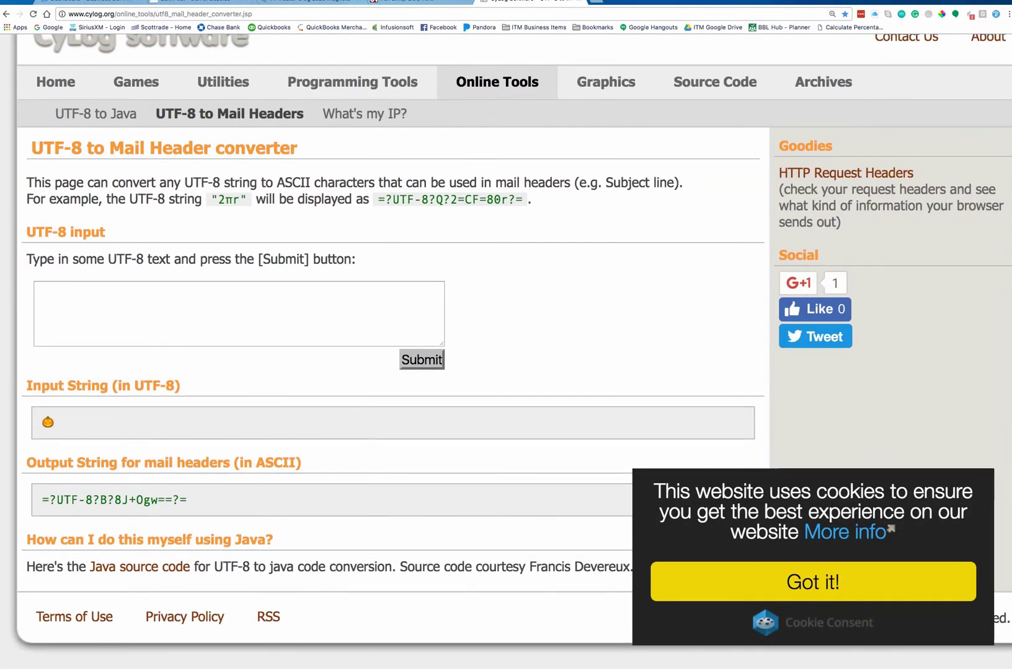
left_click_drag(186, 500, 41, 500)
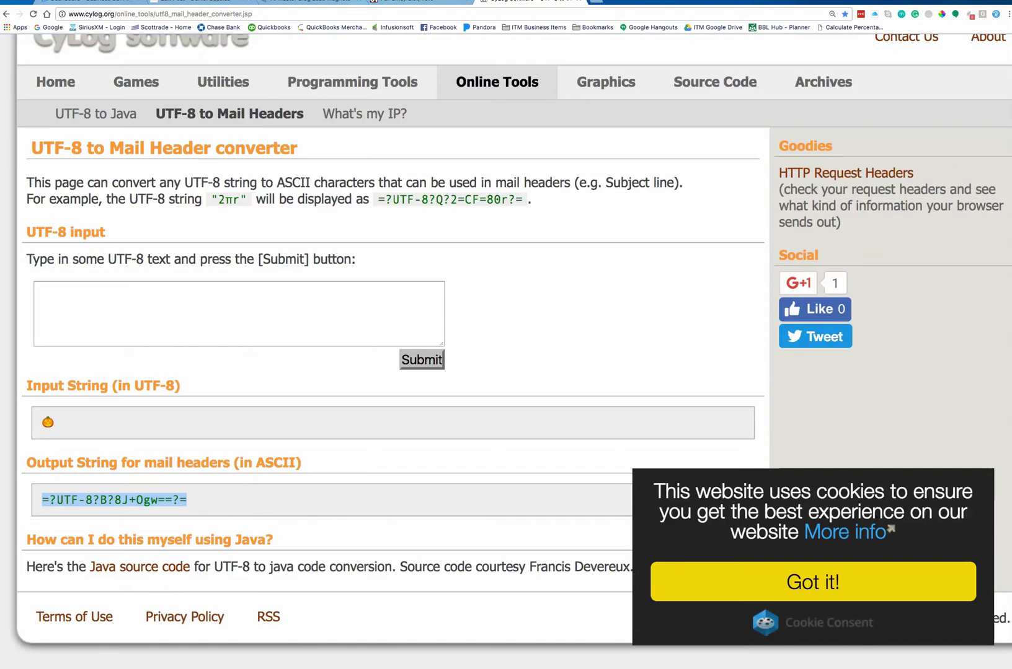
left_click(310, 3)
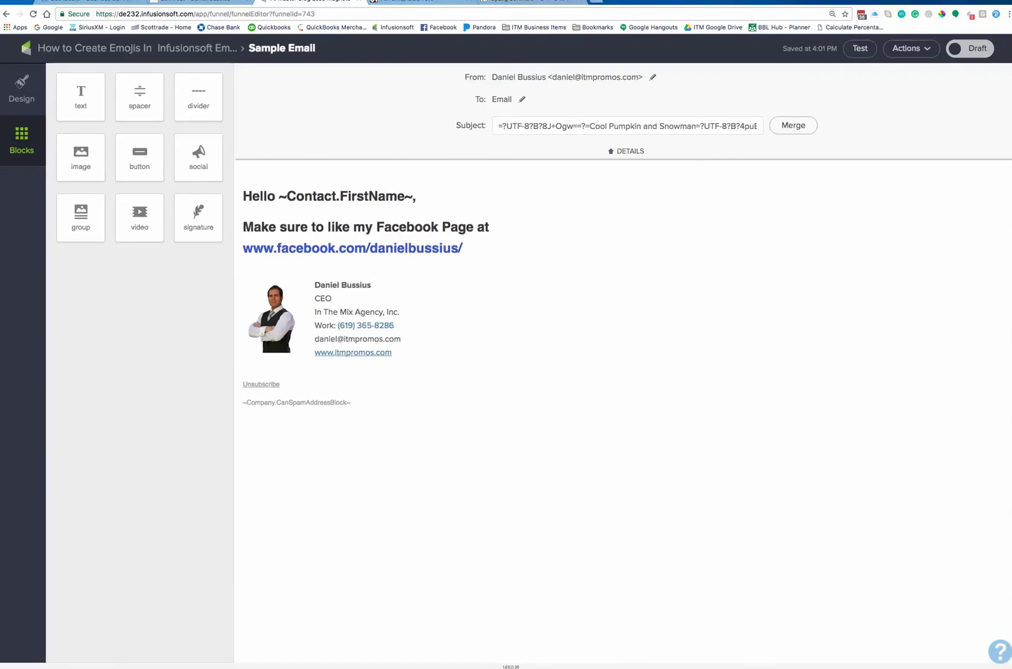
Delete the code after 'Snowman' in the Subject, keeping the pumpkin code before 'Cool'.
left_click_drag(589, 127, 498, 127)
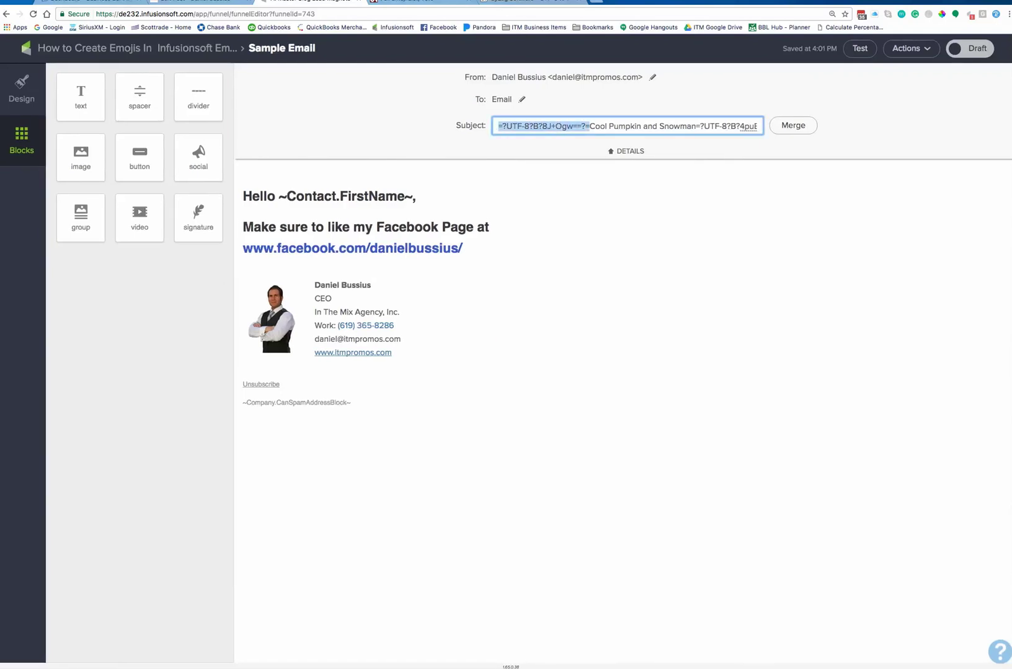
left_click(589, 126)
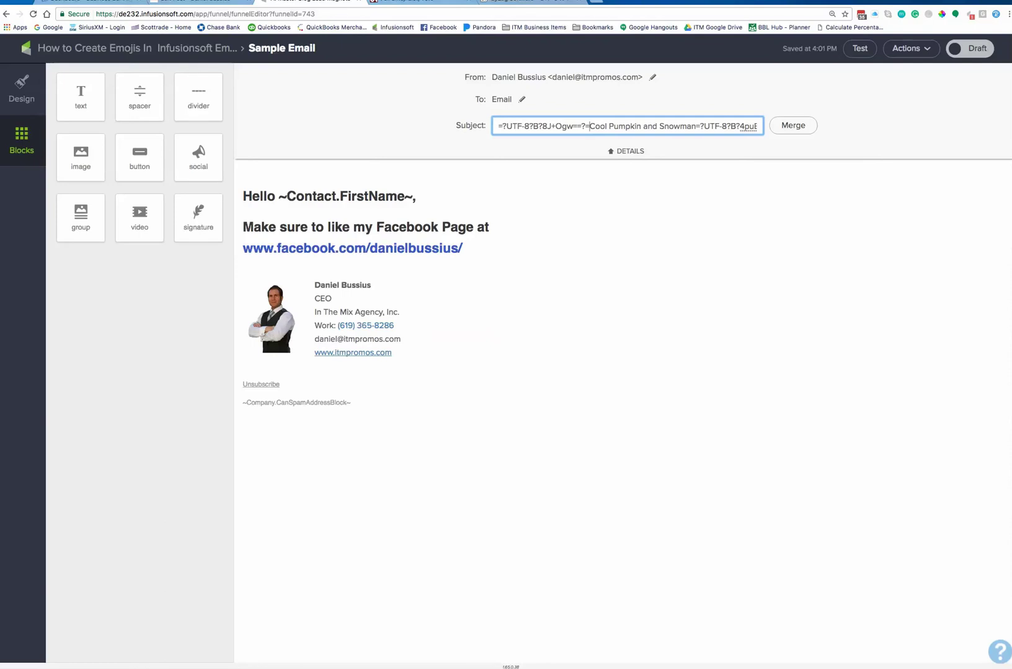
left_click_drag(695, 127, 760, 127)
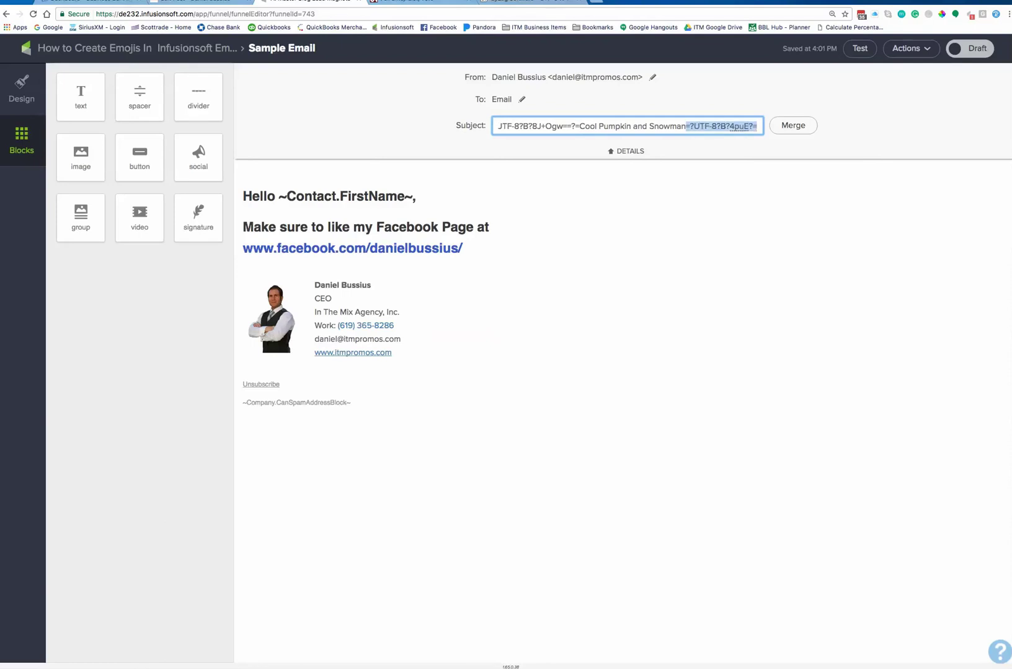
key("BackSpace")
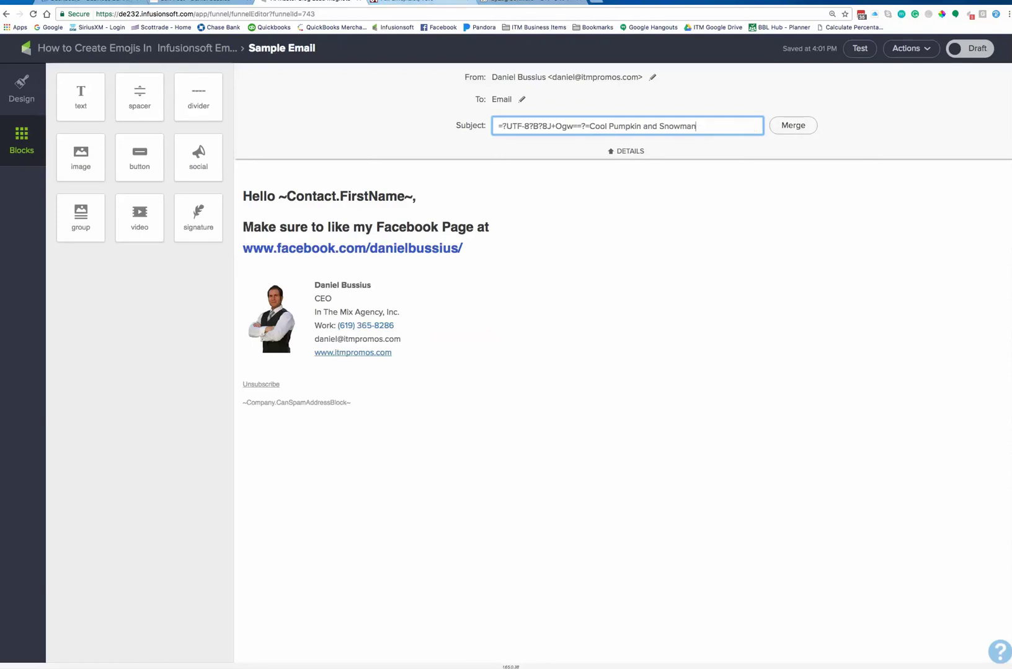
key("ctrl+Tab")
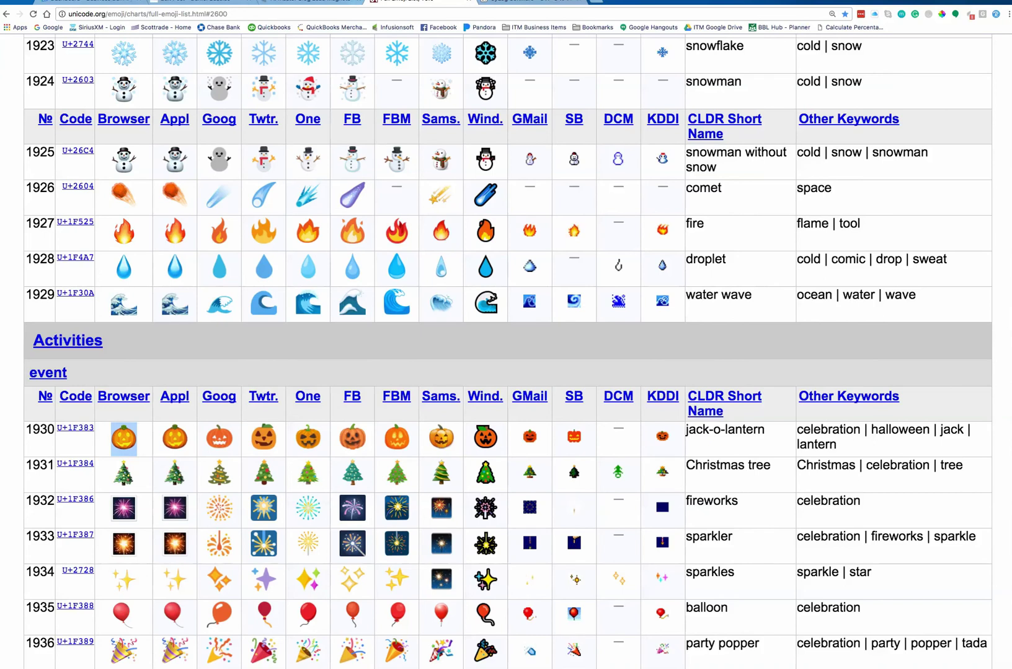
Copy the snowman without snow emoji (U+26C4) from row 1925 of the chart.
right_click(121, 159)
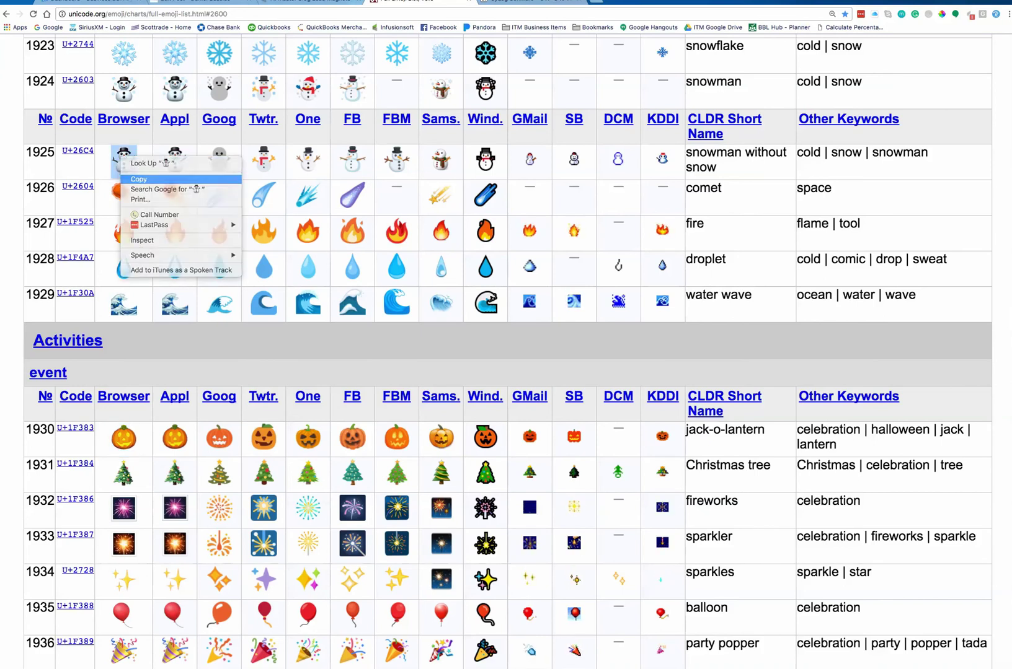
left_click(139, 179)
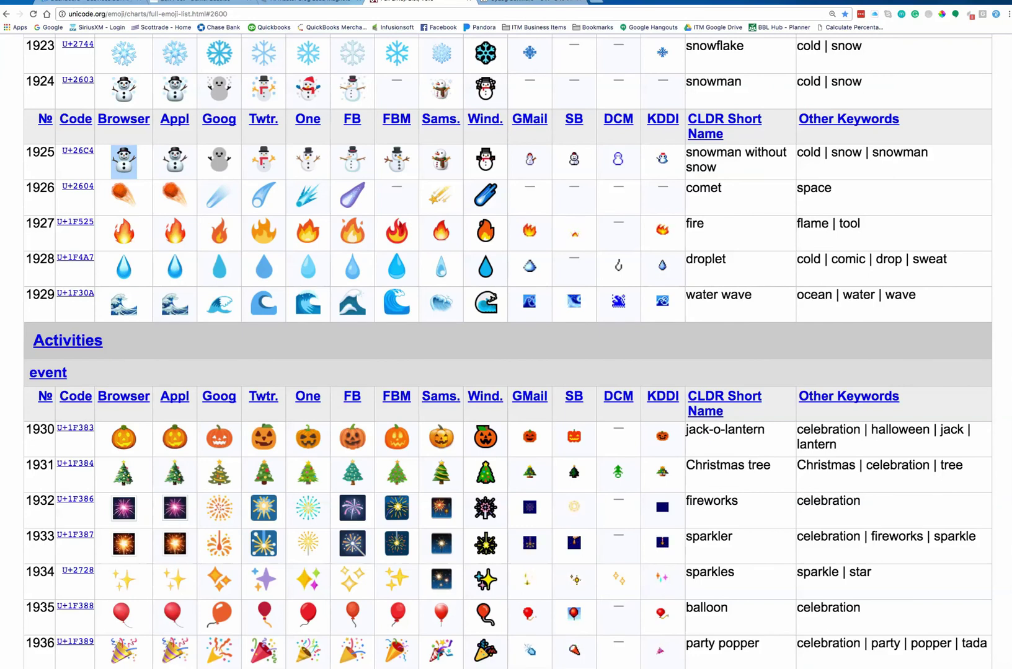
left_click(532, 2)
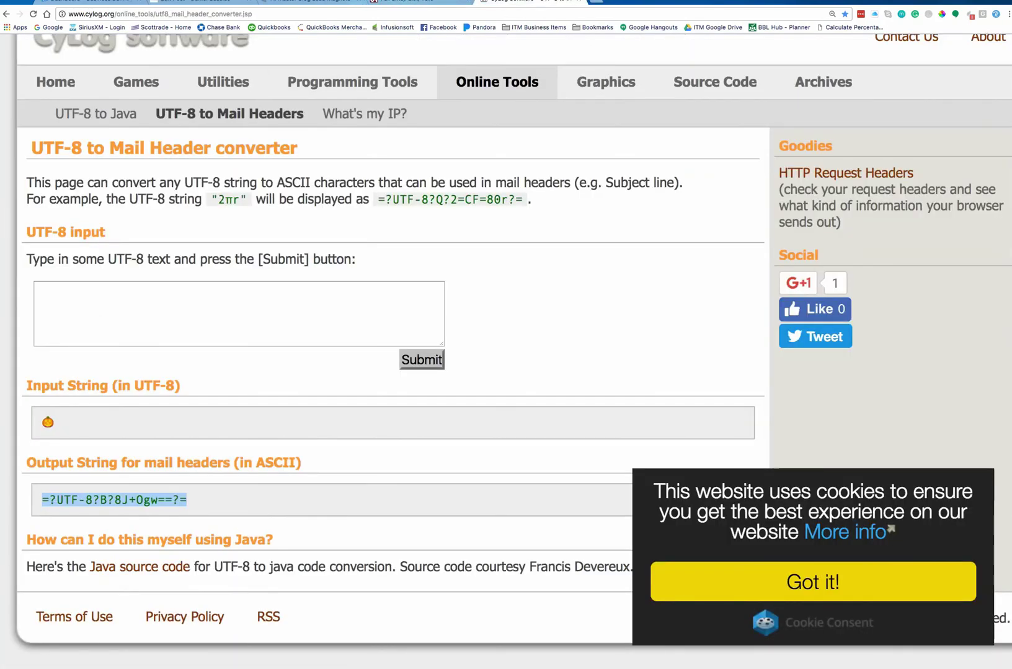
Paste the snowman into CyLog, convert it to =?UTF-8?B?4puE?=, and select the result.
left_click(56, 289)
right_click(56, 289)
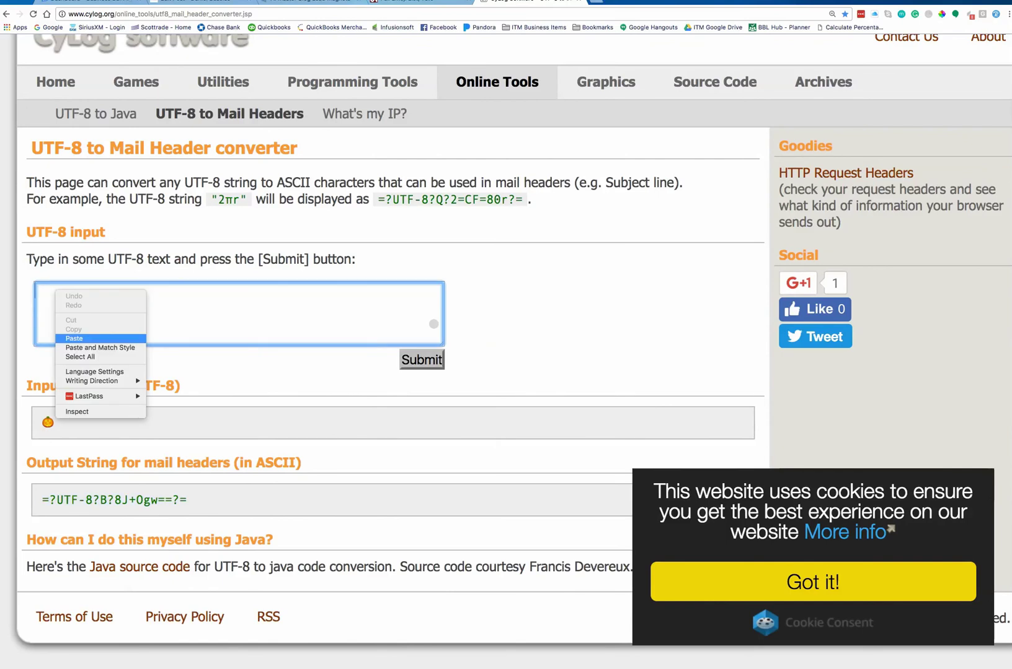
left_click(74, 338)
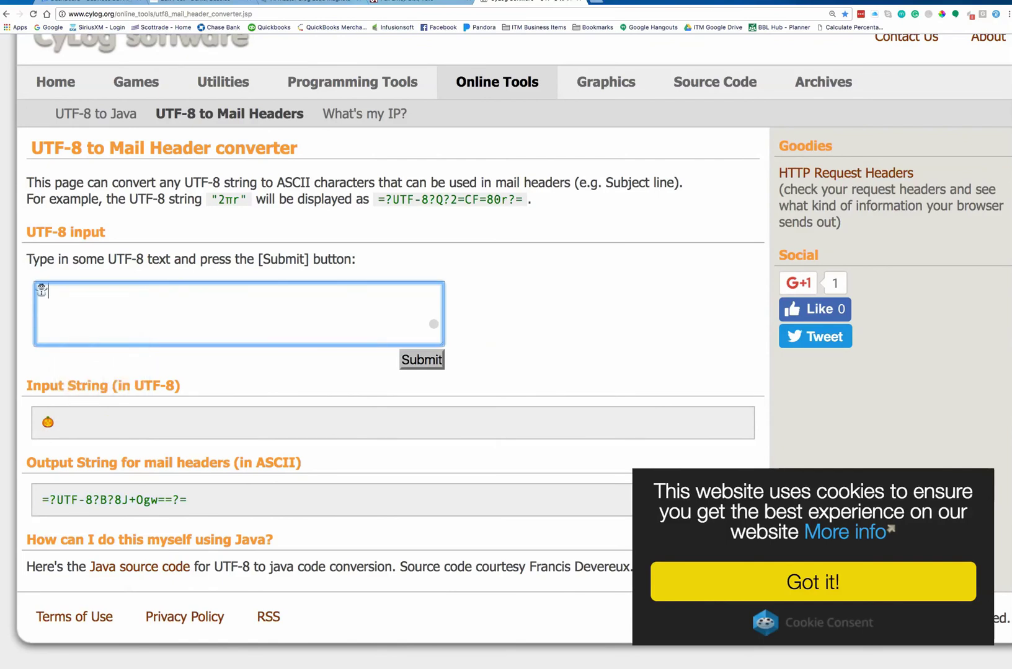
left_click(422, 359)
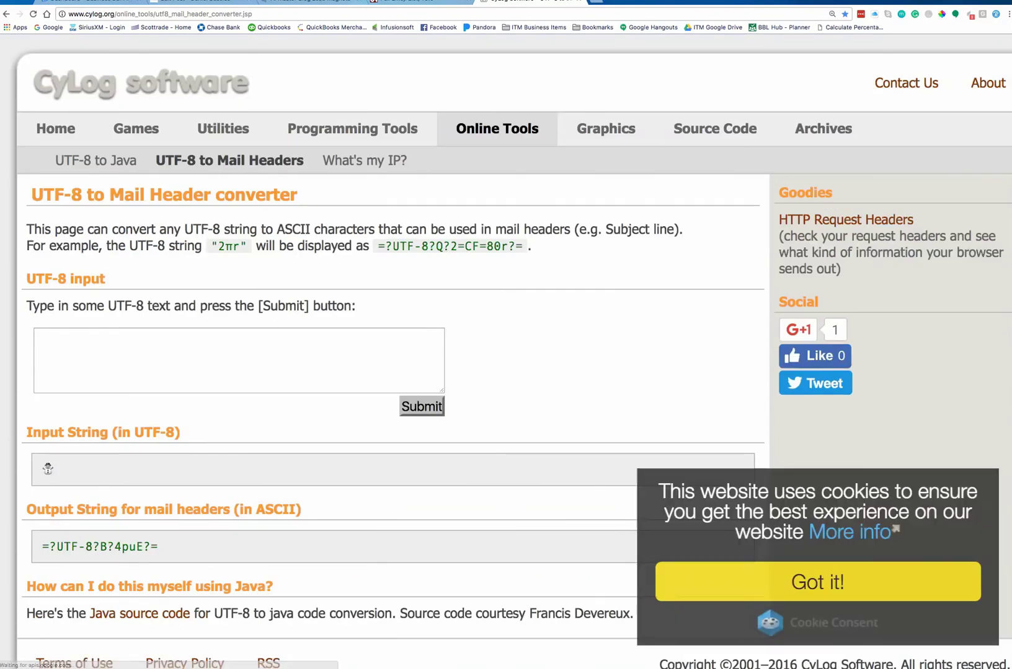
left_click_drag(158, 546, 41, 547)
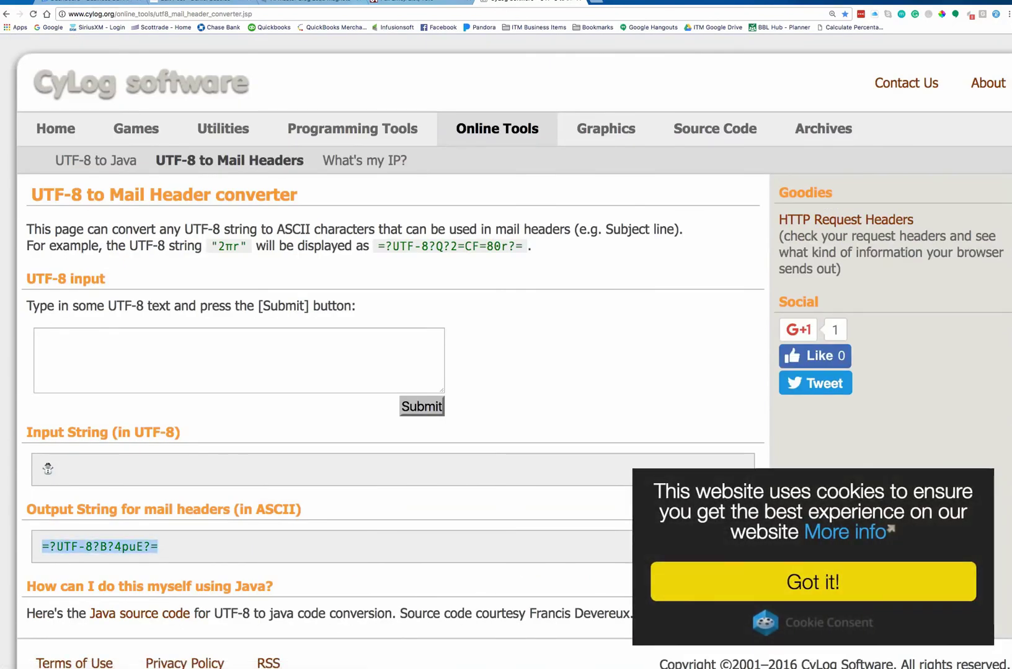
Append =?UTF-8?B?4puE?= after 'Snowman' in the subject and send yourself a test email.
key("ctrl+shift+Tab")
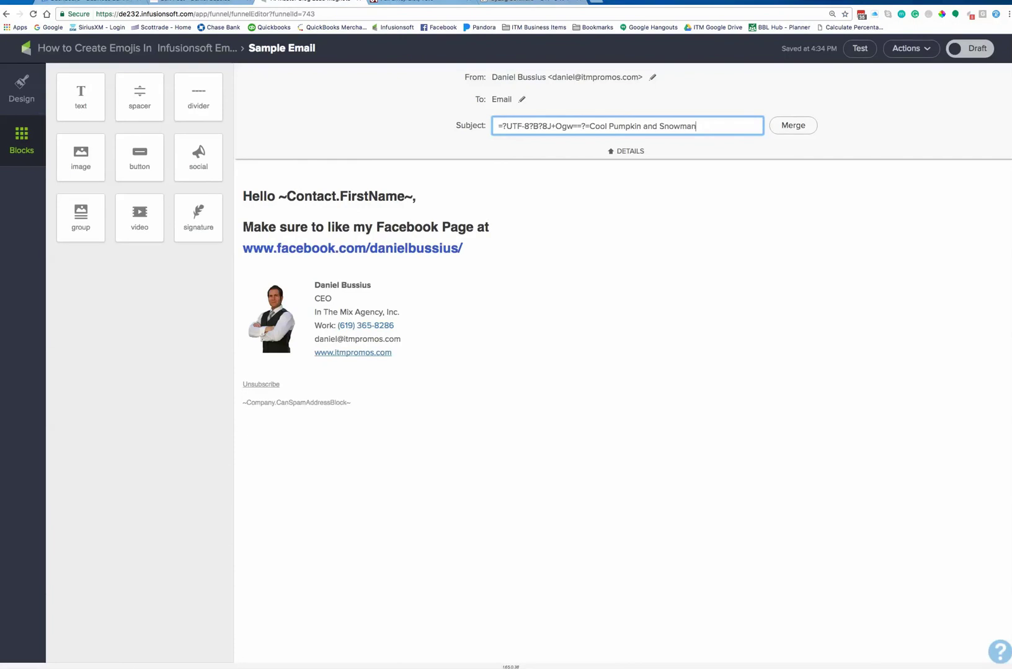
key("super+v")
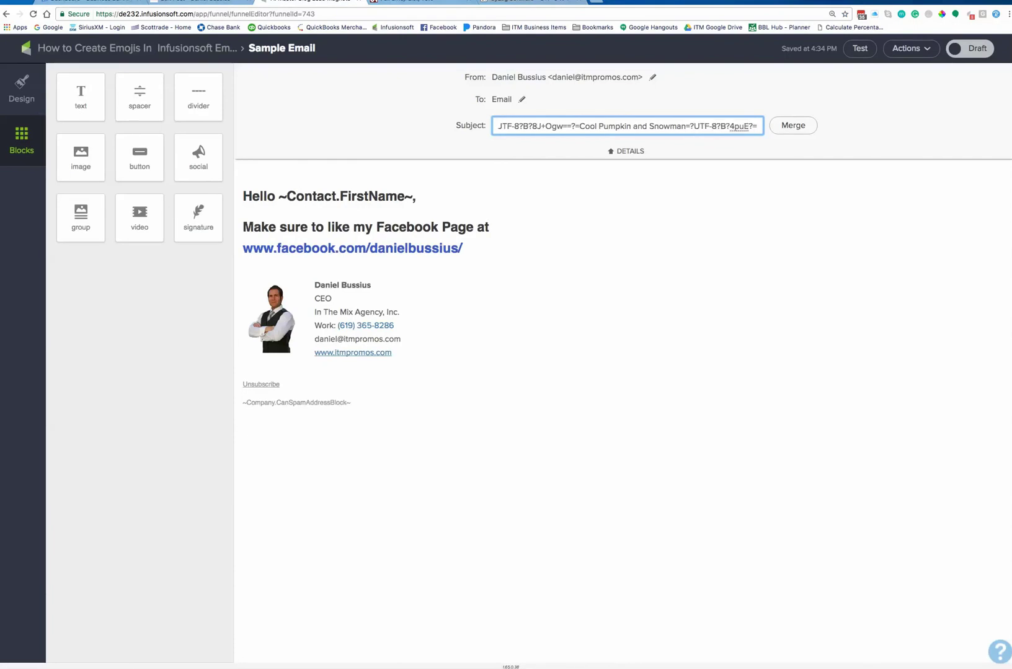
left_click(860, 48)
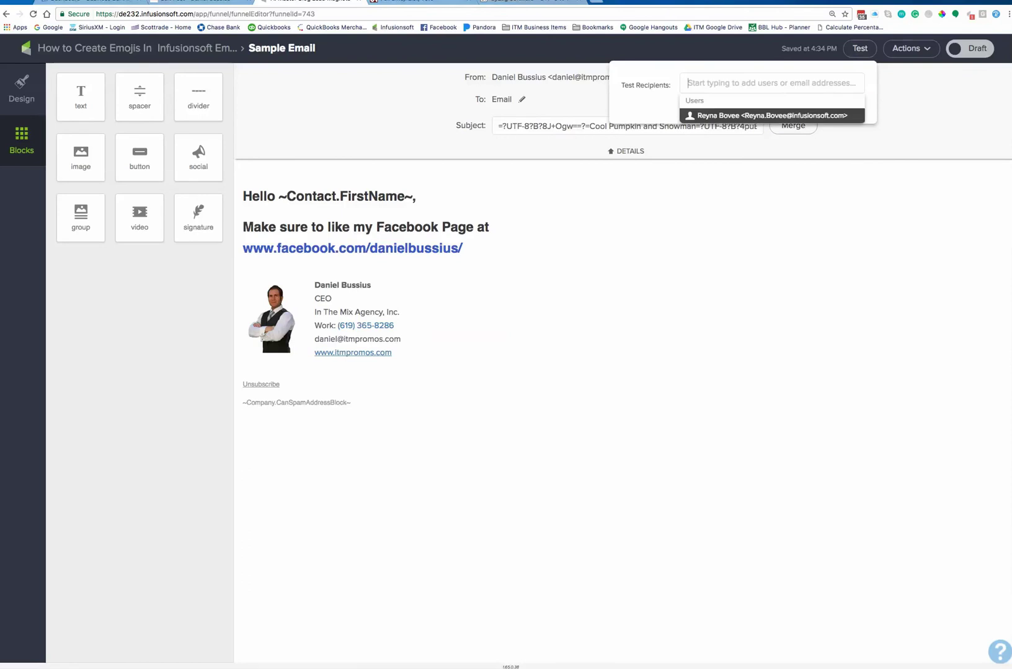
key("Return")
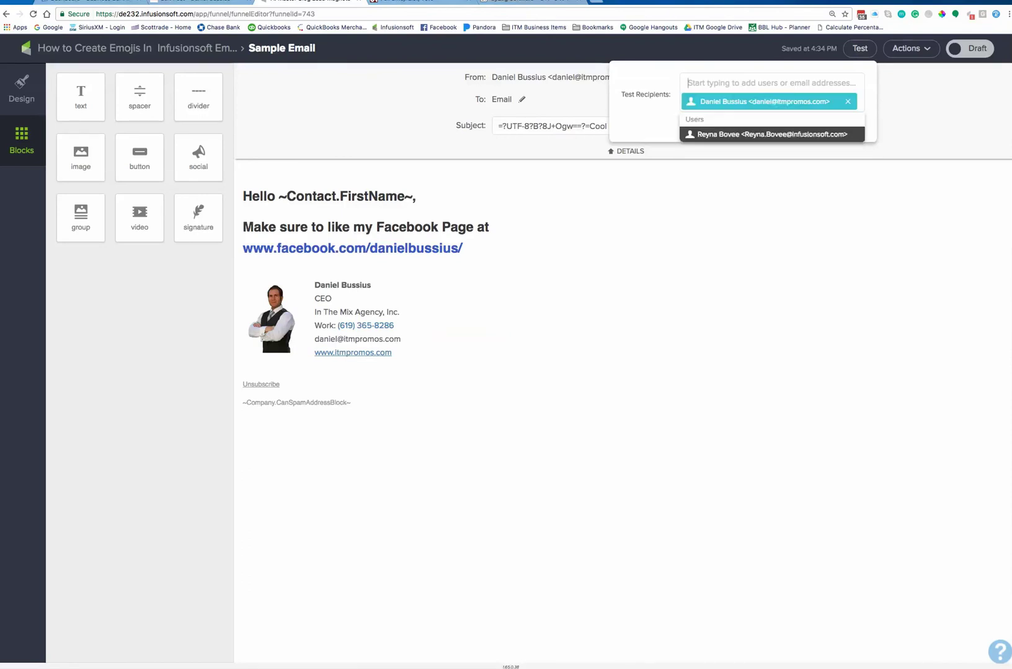
left_click(848, 124)
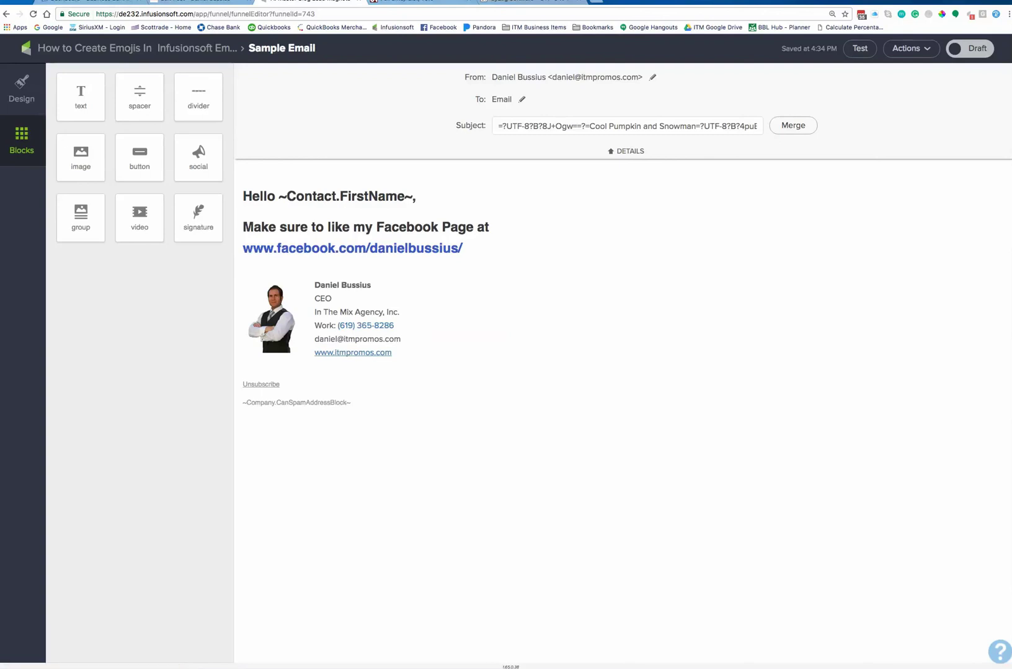
Open the 'TEST: Cool Pumpkin and Snowman' message in Outlook's reading pane.
key("super+Tab")
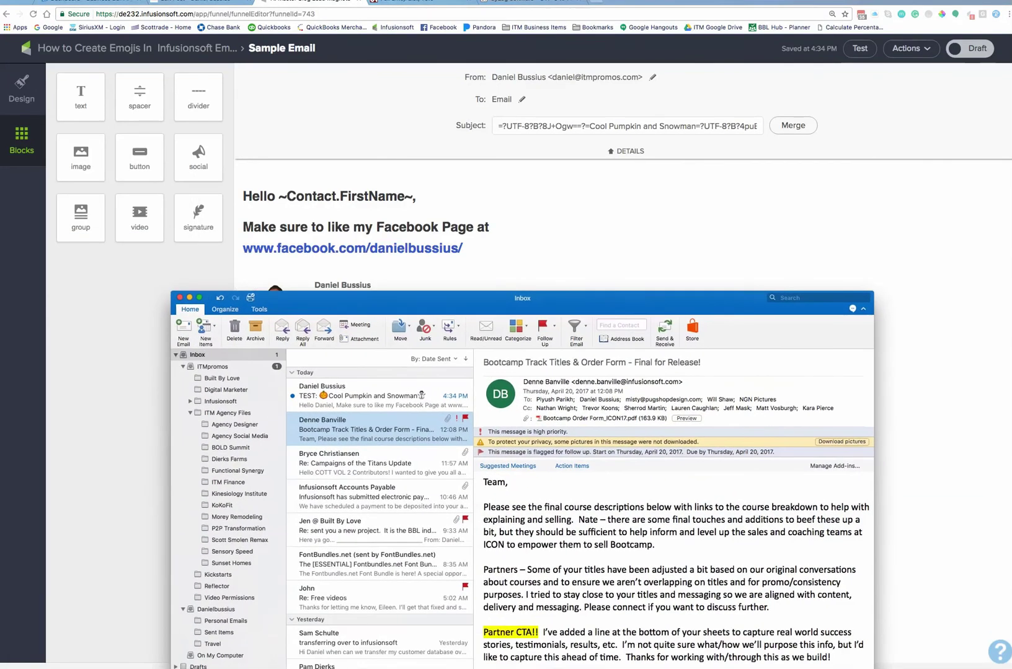
left_click(372, 313)
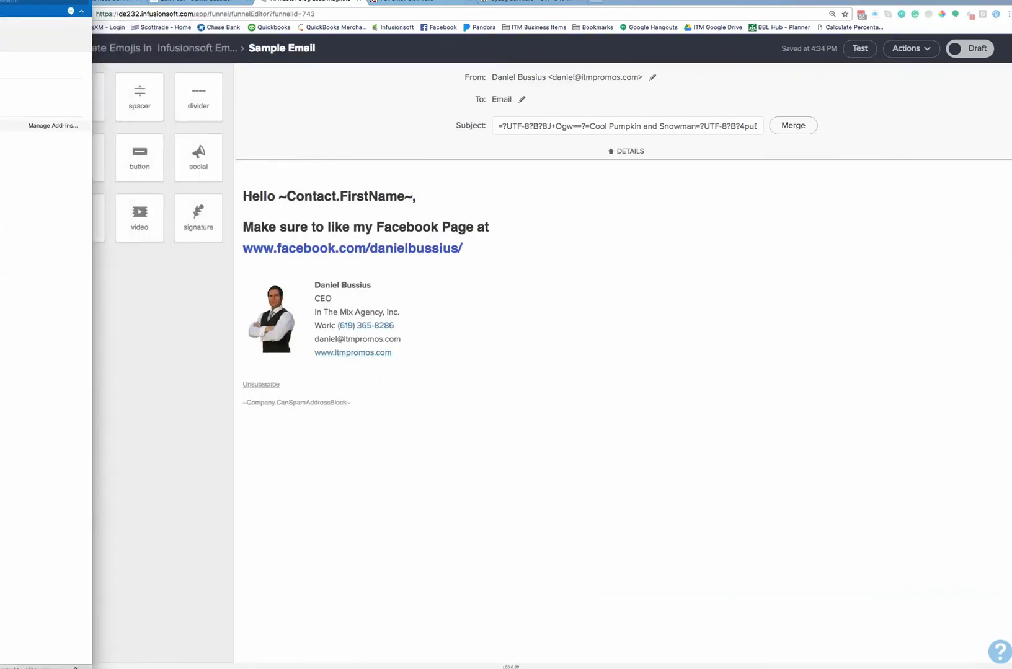
Open the test email in its own window and move it aside to view the emoji subject.
key("Return")
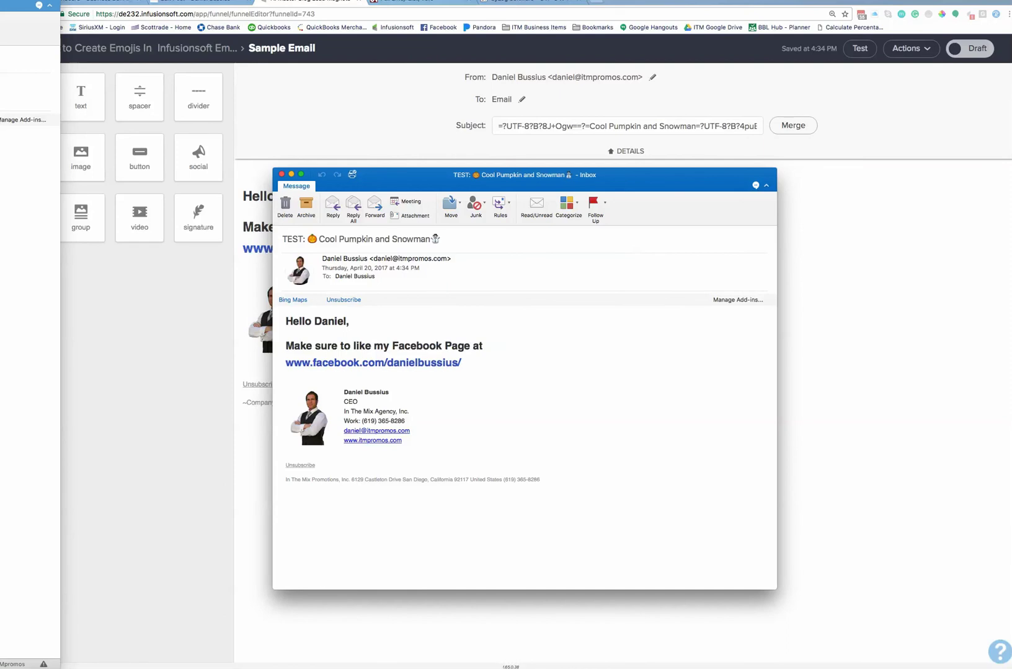
left_click_drag(372, 175, 545, 206)
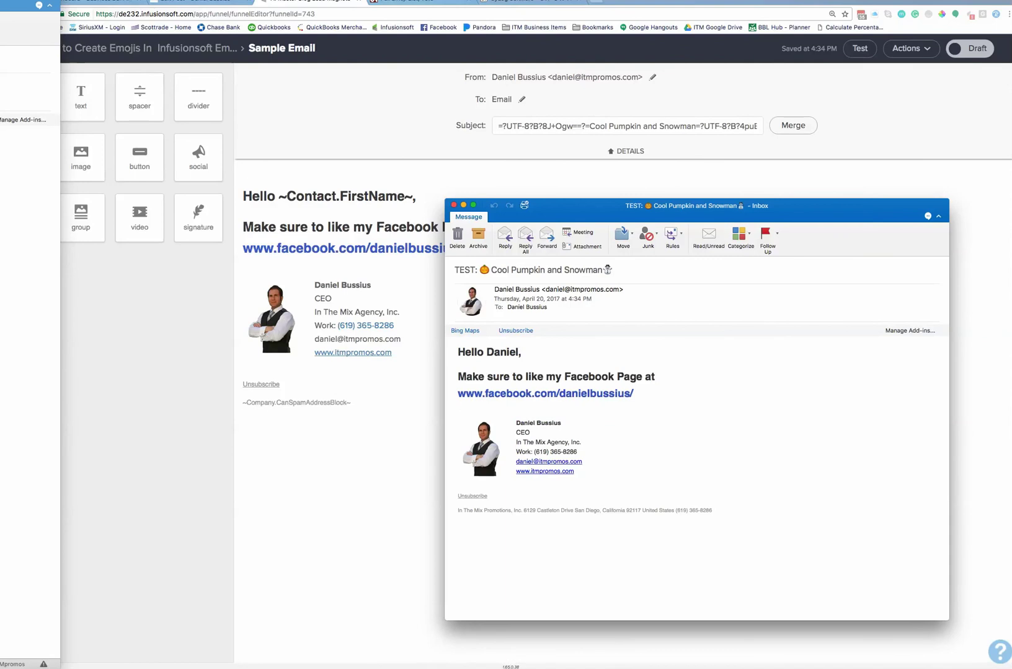